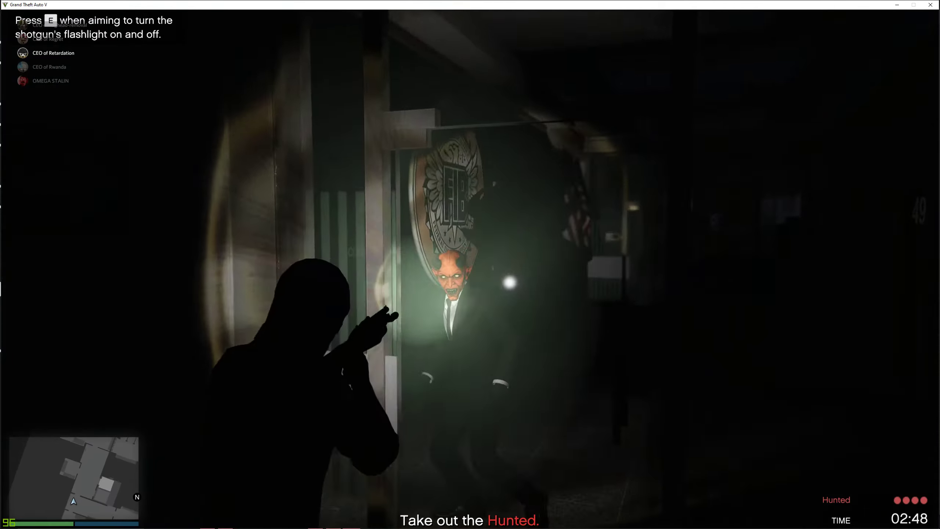
pyautogui.click(471, 265)
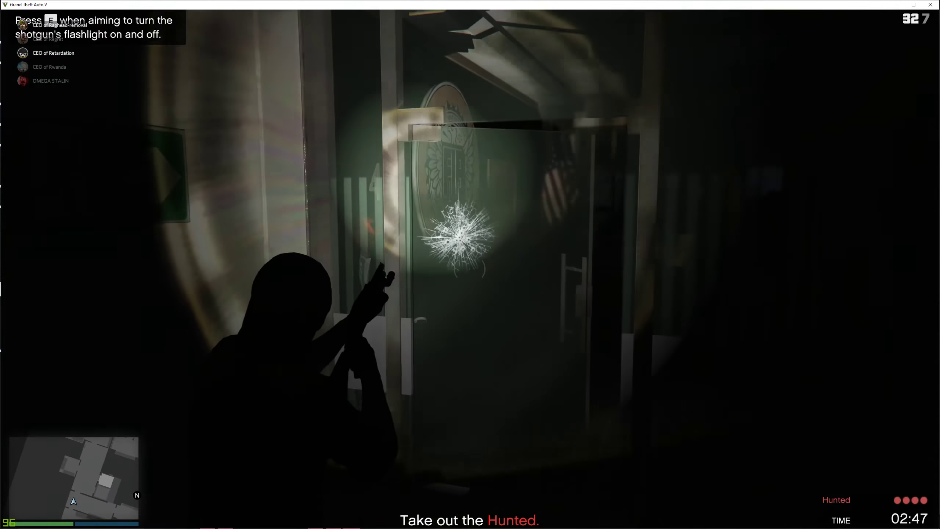
pyautogui.click(470, 265)
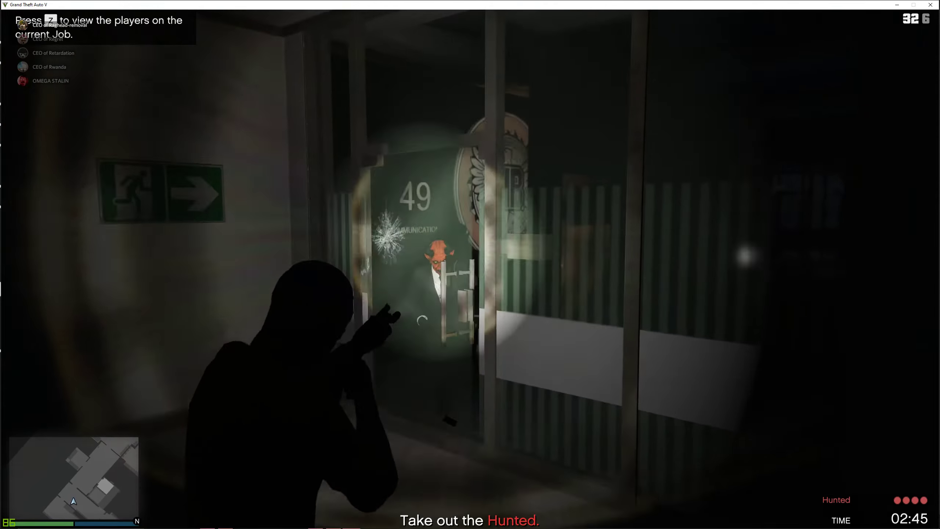
pyautogui.click(470, 264)
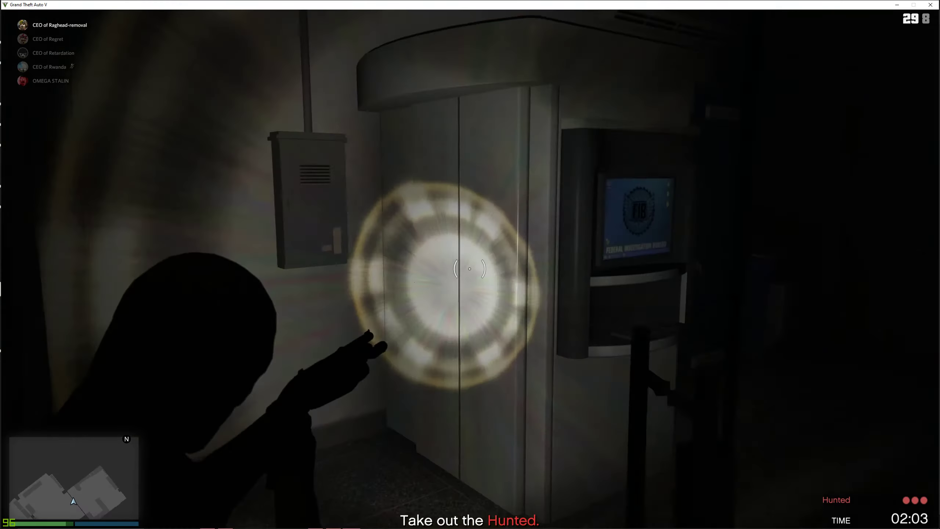
pyautogui.click(470, 268)
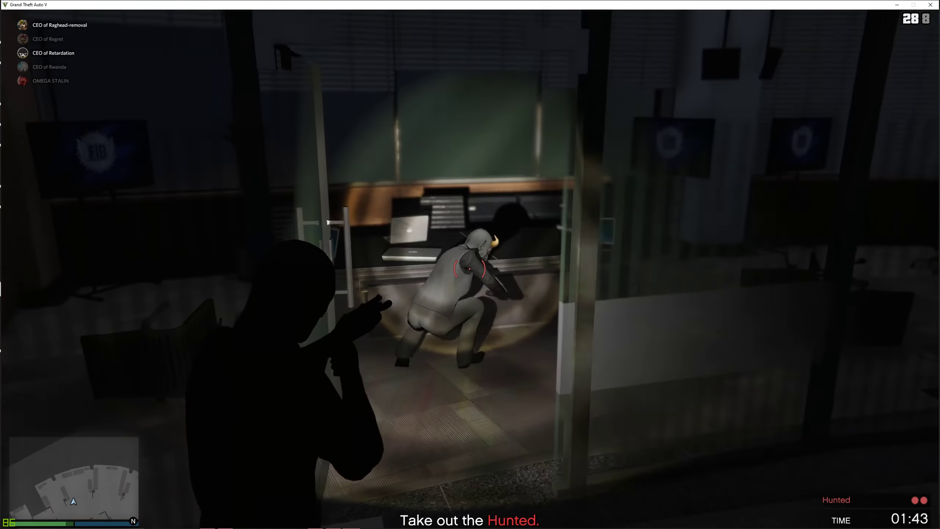
pyautogui.click(471, 265)
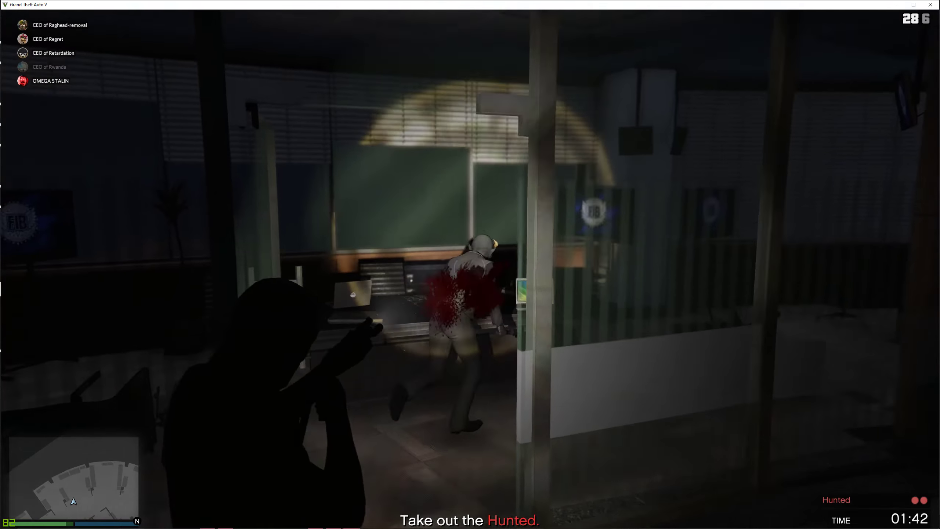
pyautogui.click(470, 265)
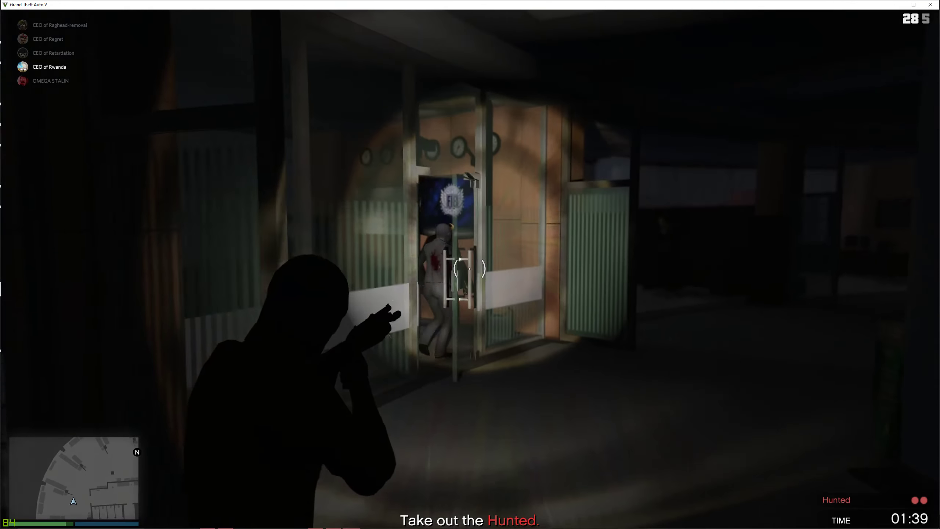
pyautogui.click(470, 265)
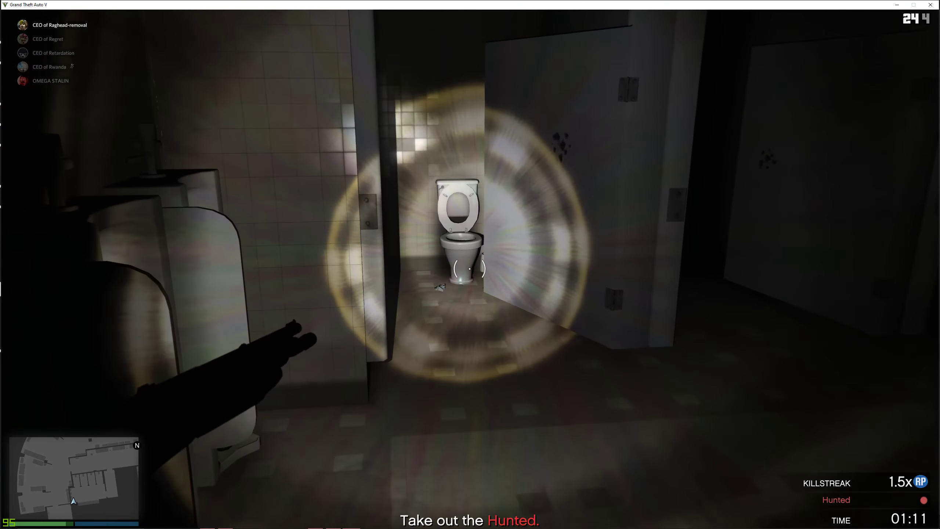
pyautogui.press('v')
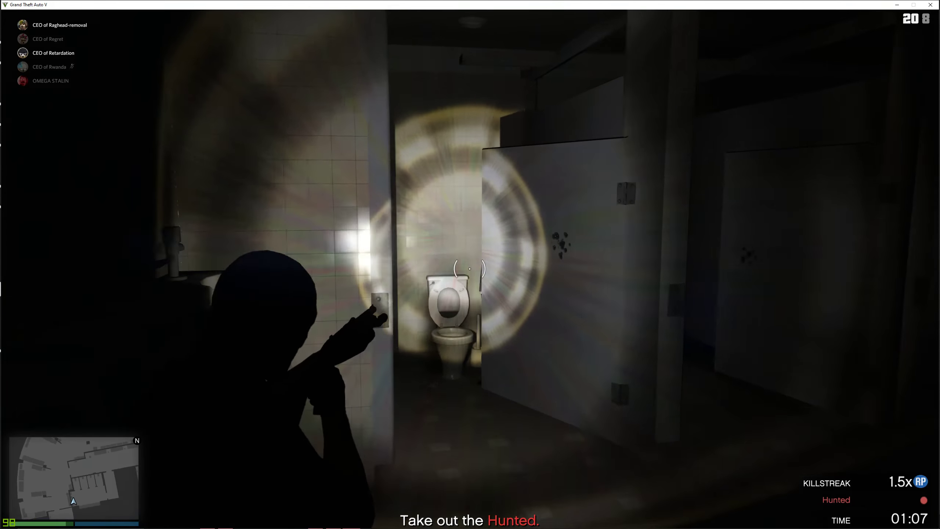
pyautogui.click(470, 269)
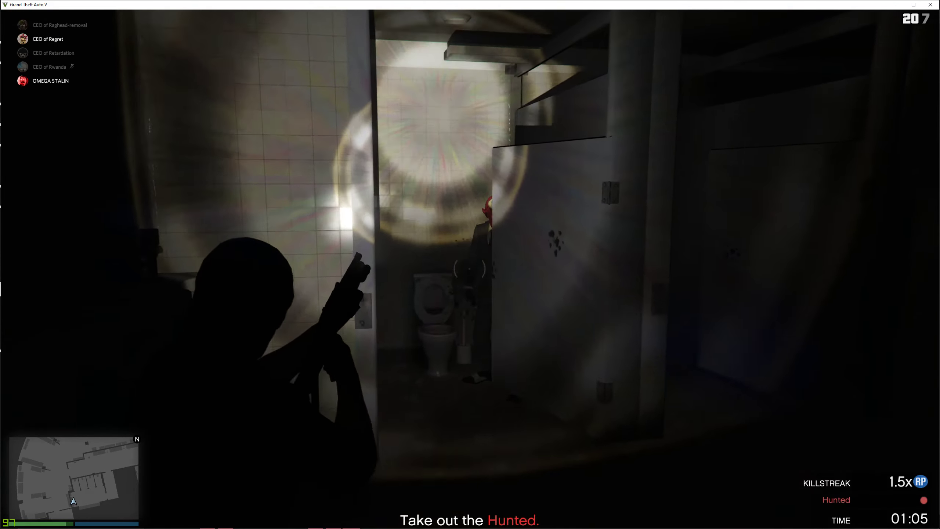